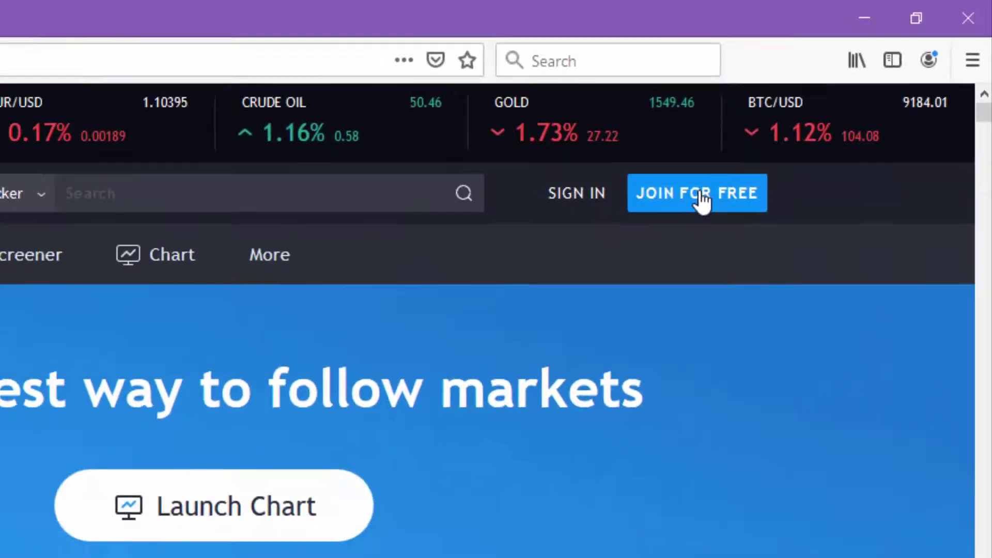
Open the free sign-up form and enter a username and an email address
left_click(665, 226)
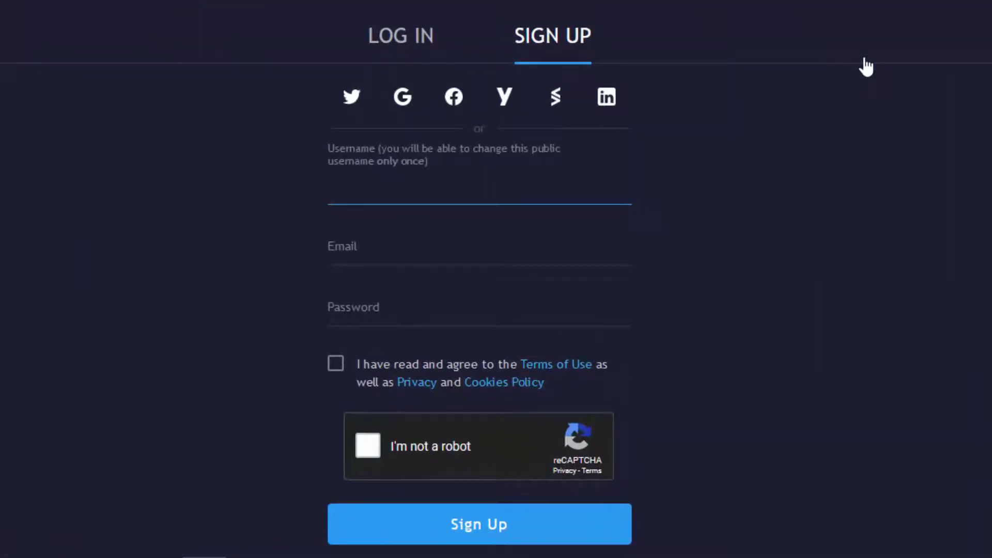
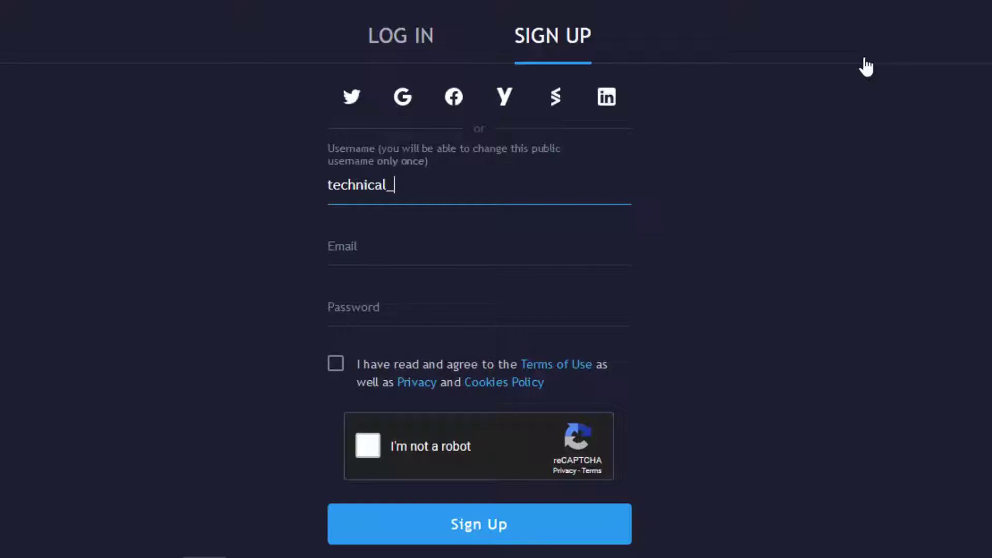
left_click(479, 246)
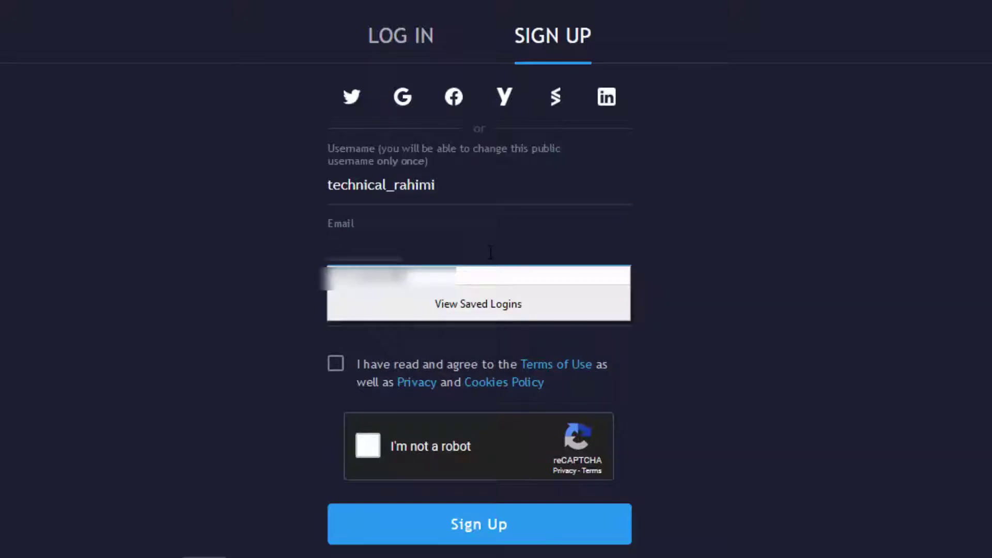
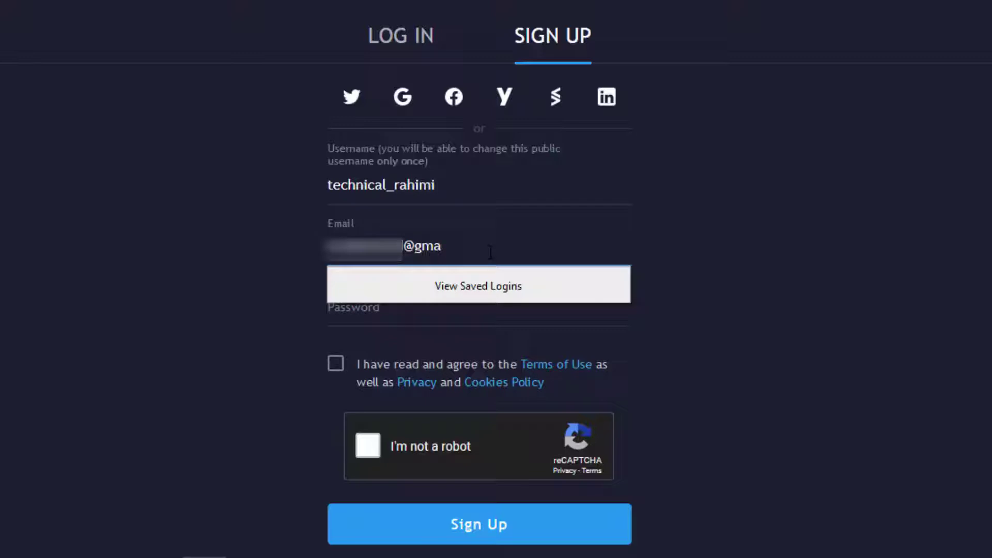
key("Tab")
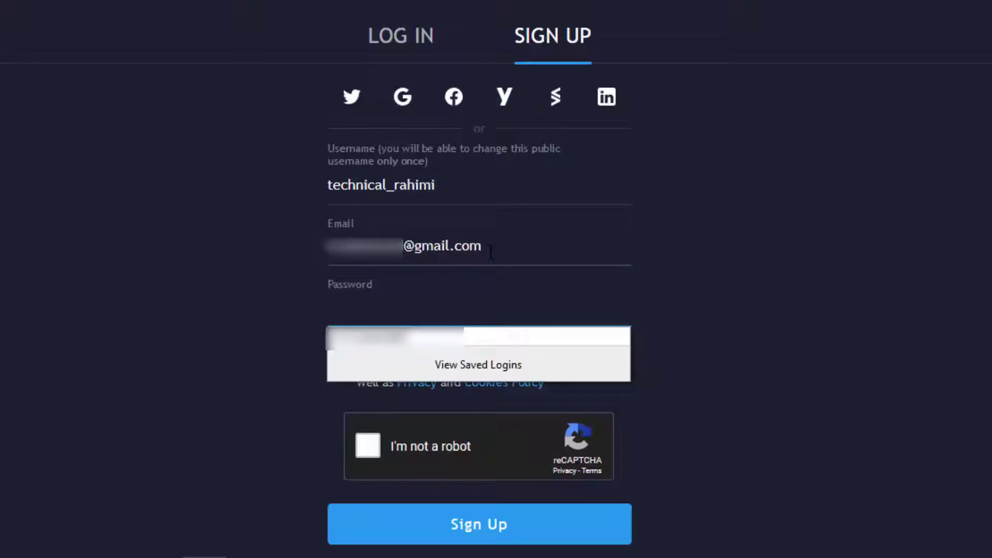
Enter a password, accept the terms and reCAPTCHA, submit the sign-up, and decline saving the password
left_click(393, 336)
left_click(336, 364)
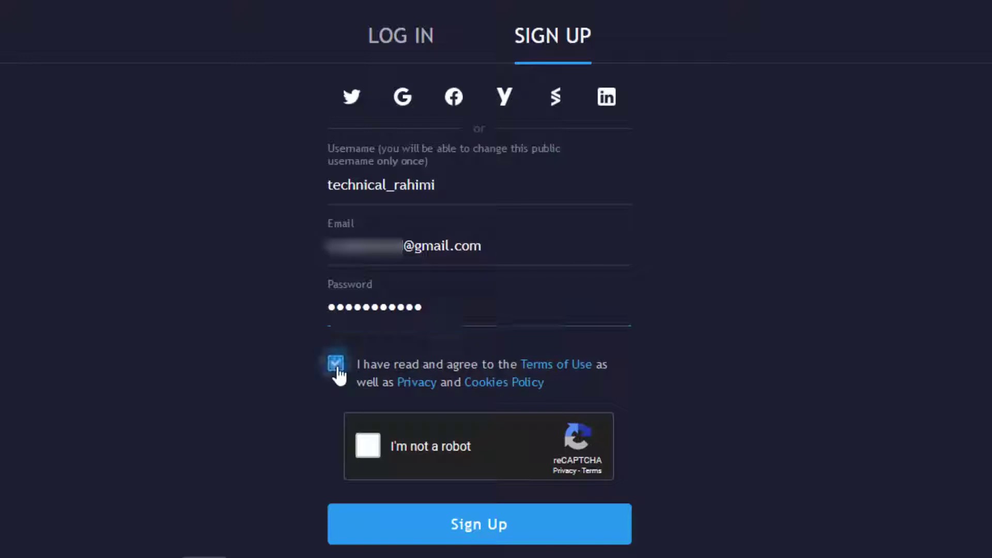
left_click(372, 451)
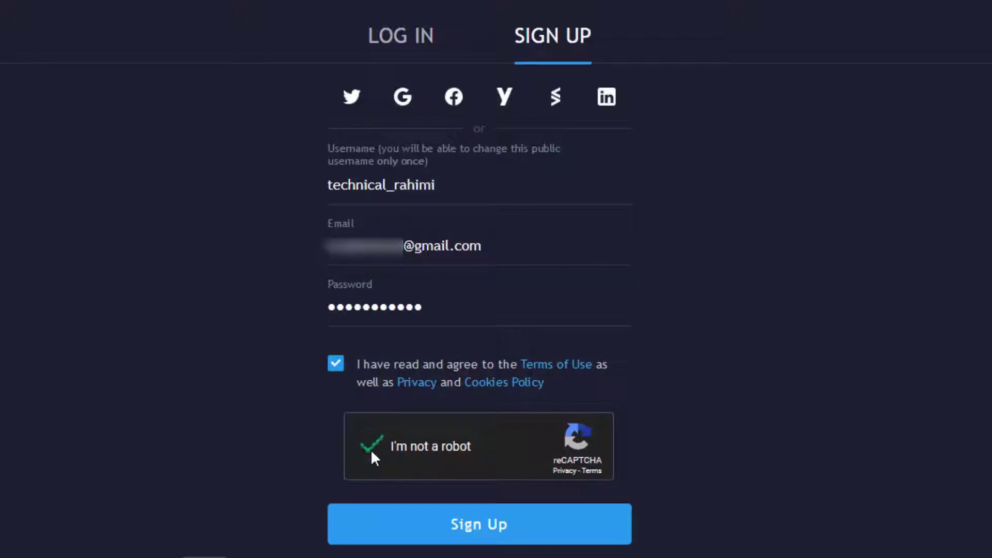
scroll(392, 472, "down", 1)
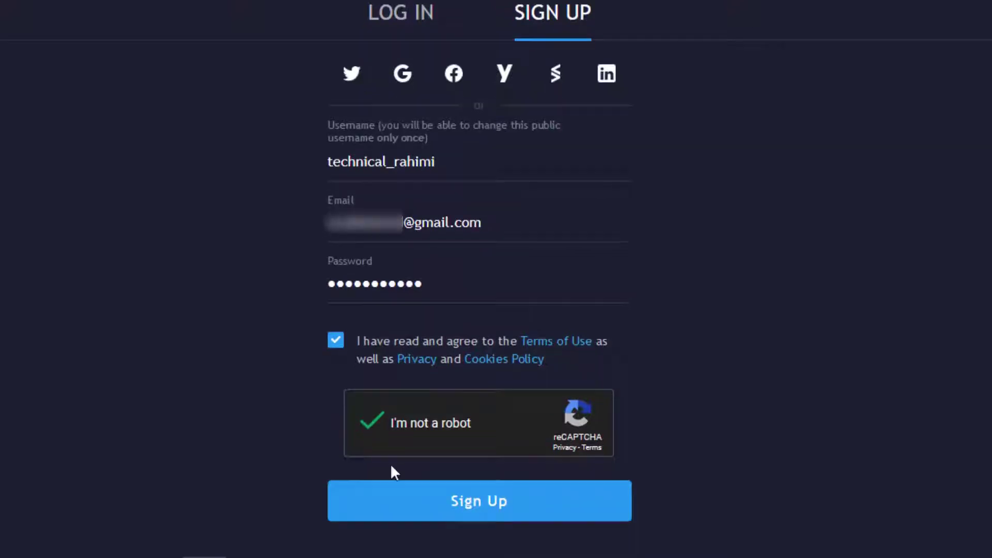
left_click(495, 514)
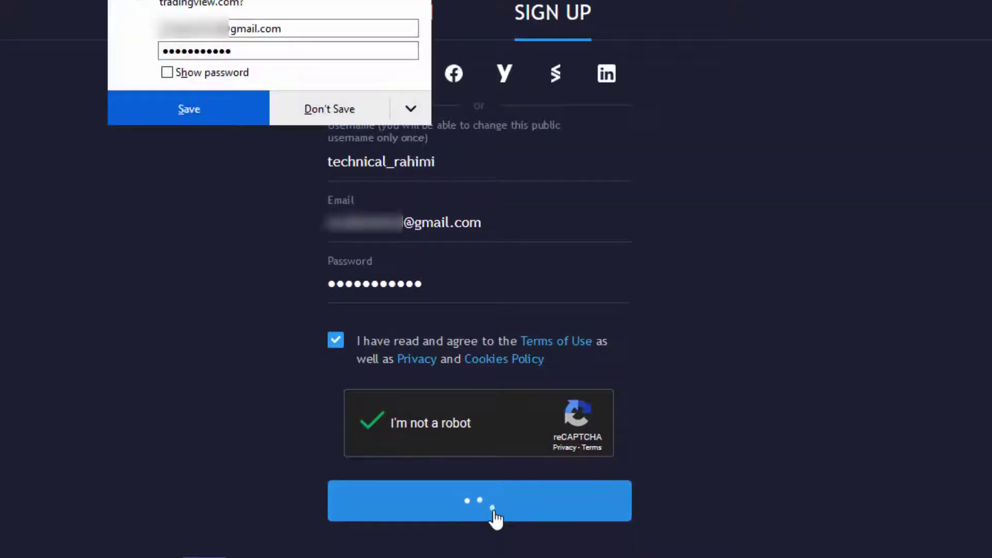
left_click(583, 521)
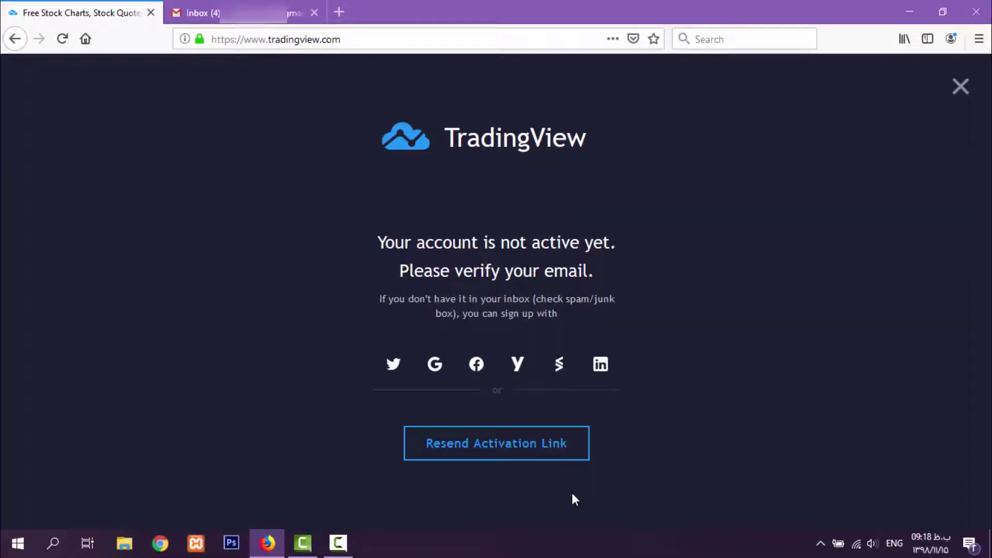
Refresh the Gmail inbox, open the TradingView confirmation email and activate the account
left_click(196, 12)
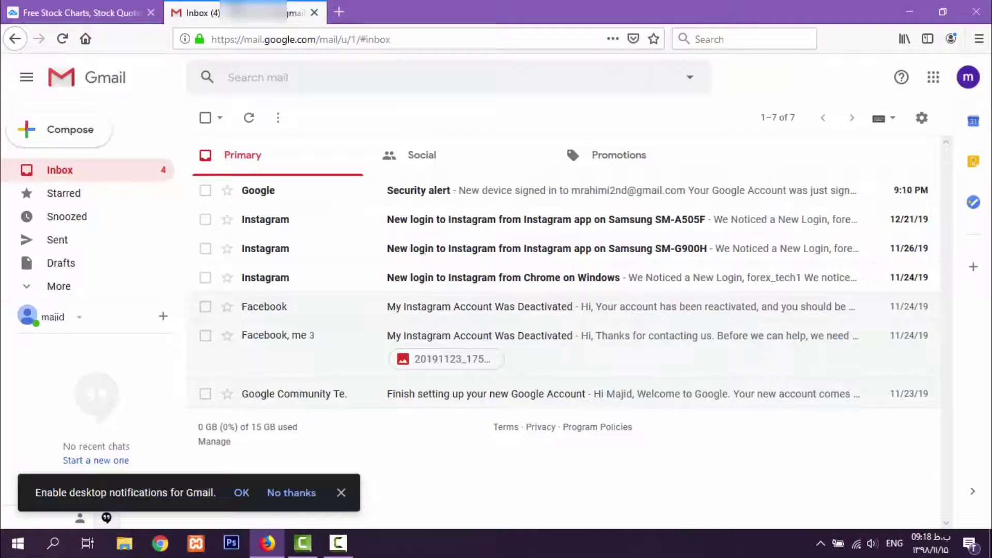
left_click(87, 175)
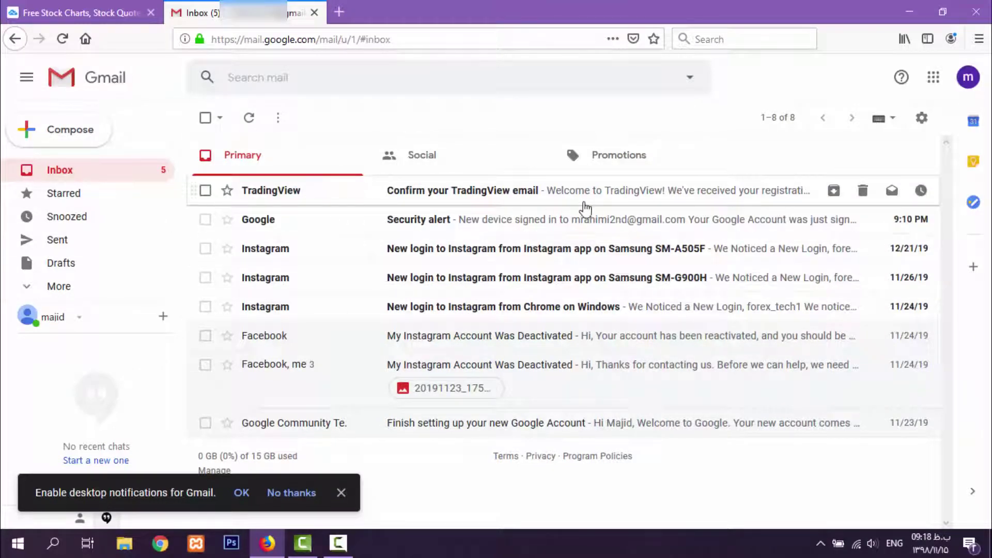
left_click(602, 195)
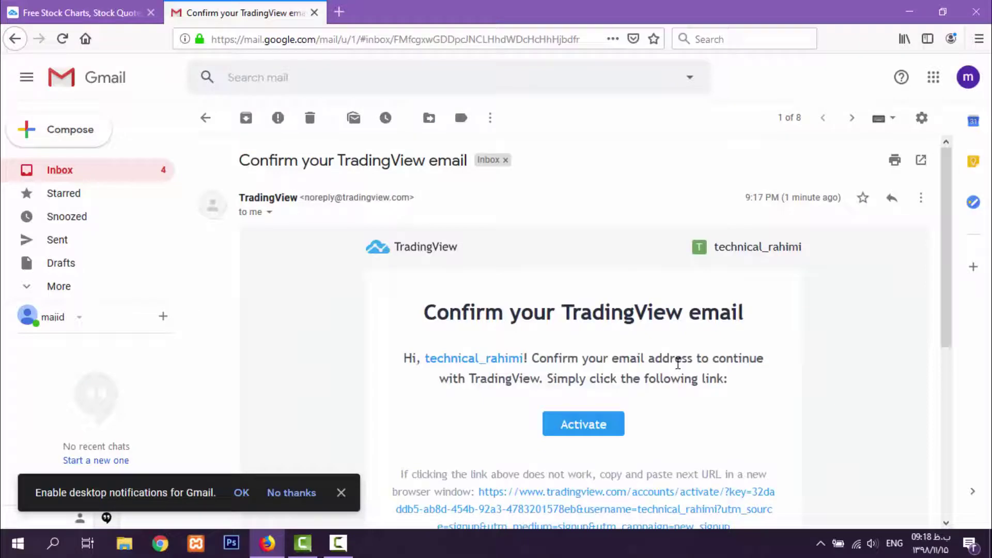
scroll(770, 389, "down", 3)
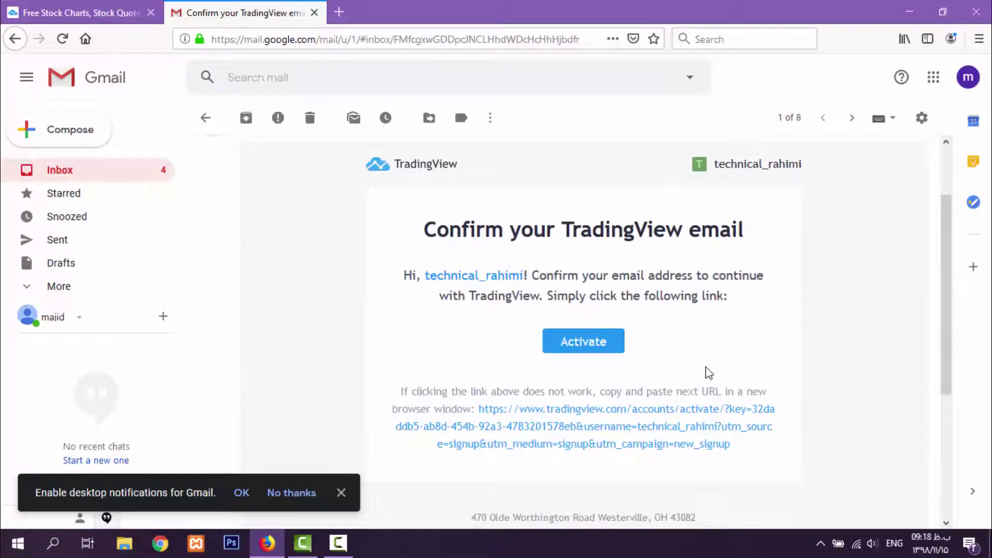
left_click(596, 347)
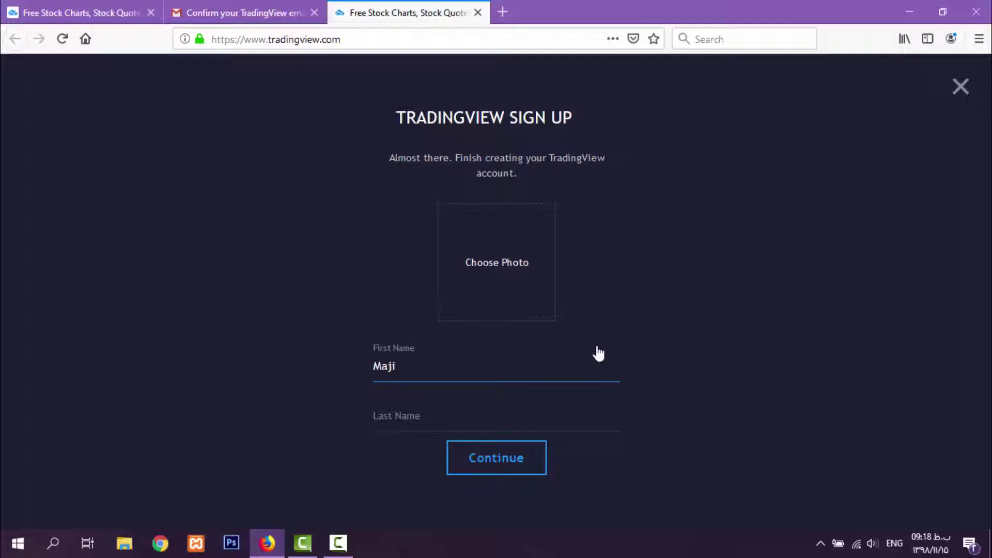
Enter the last name, choose an image as the profile photo, and complete account creation
key("Tab")
type("Ra")
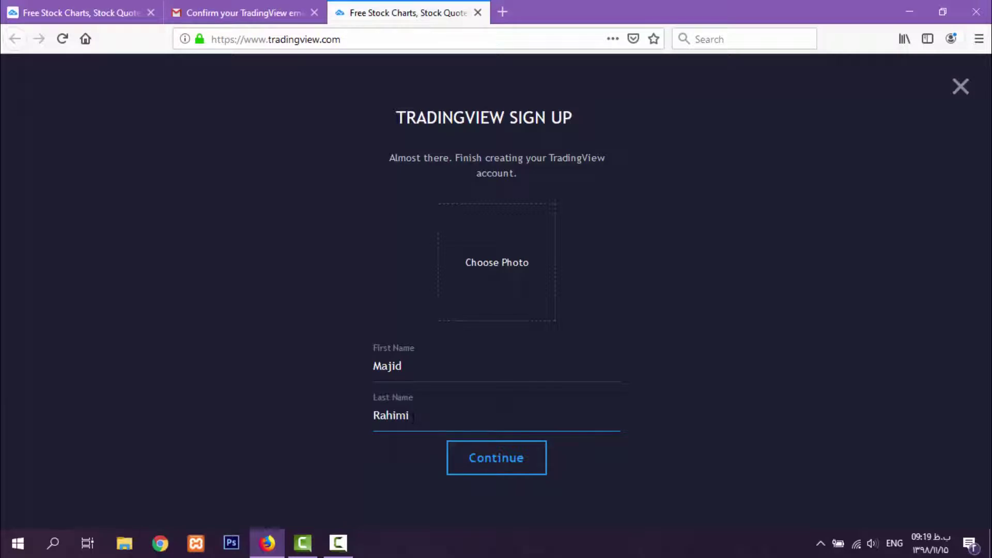
left_click(512, 285)
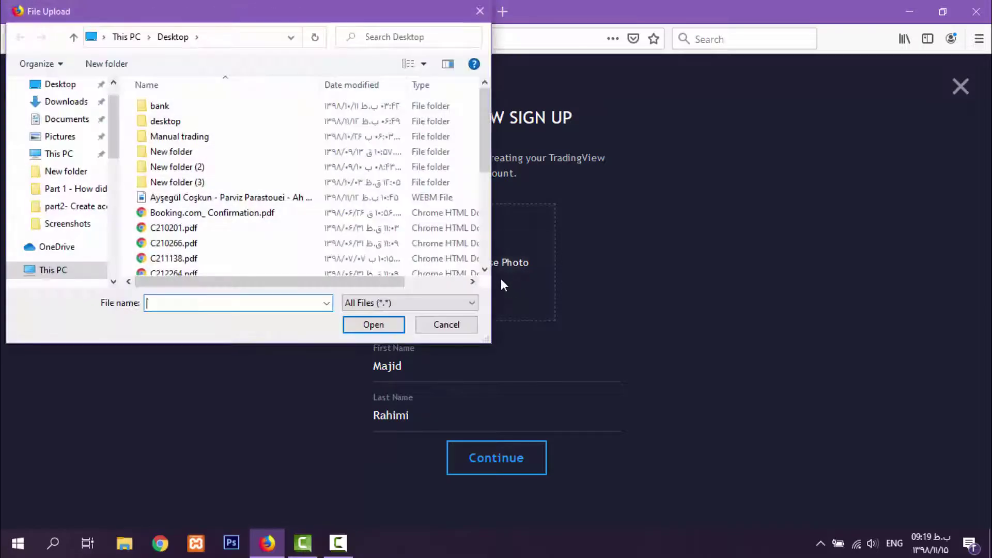
left_click(397, 329)
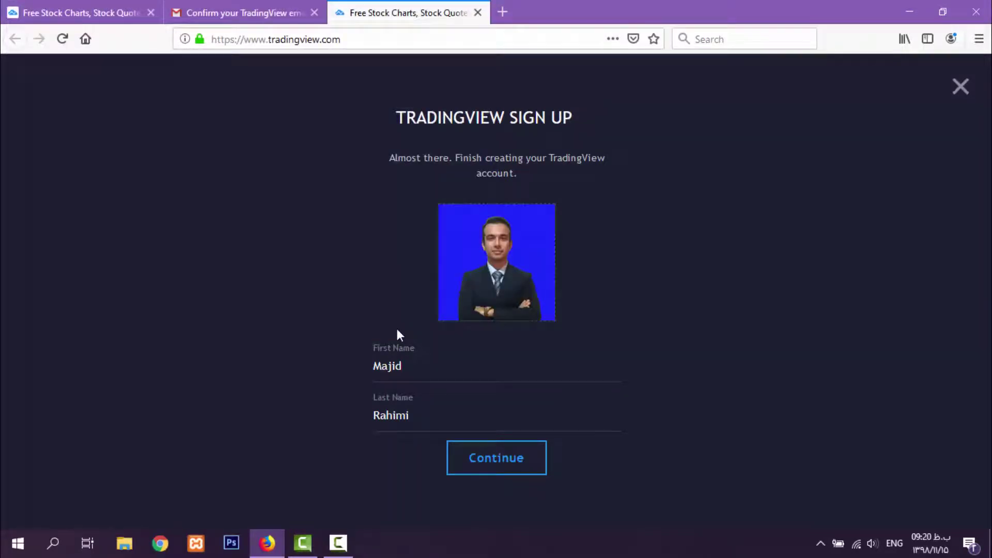
left_click(493, 470)
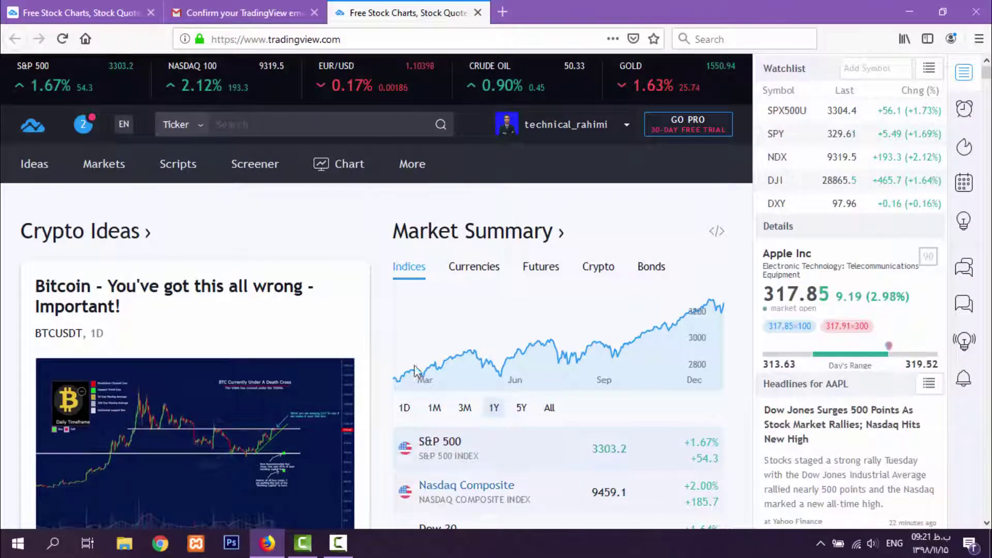
On the full AAPL chart, draw a trend line from the early October low to February prices
left_click(355, 166)
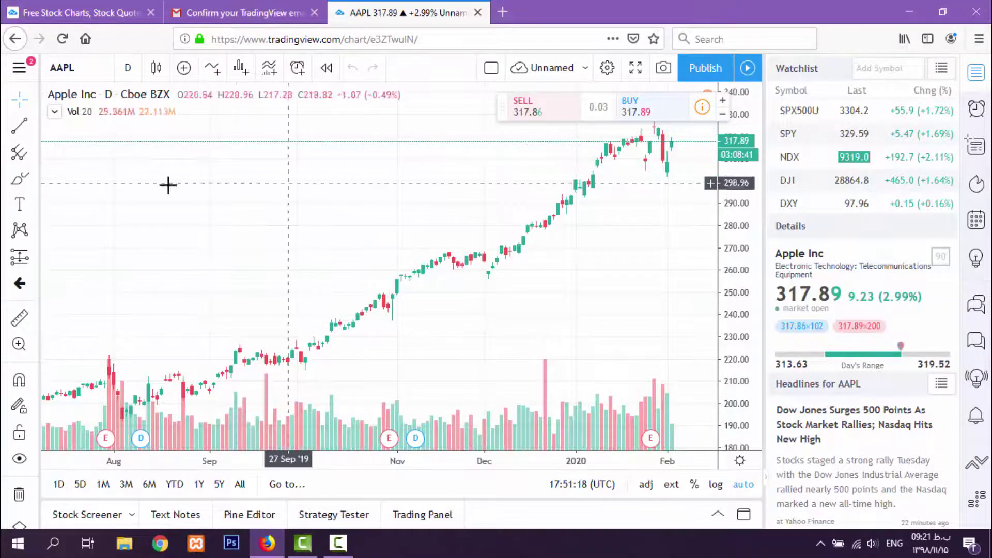
left_click(19, 125)
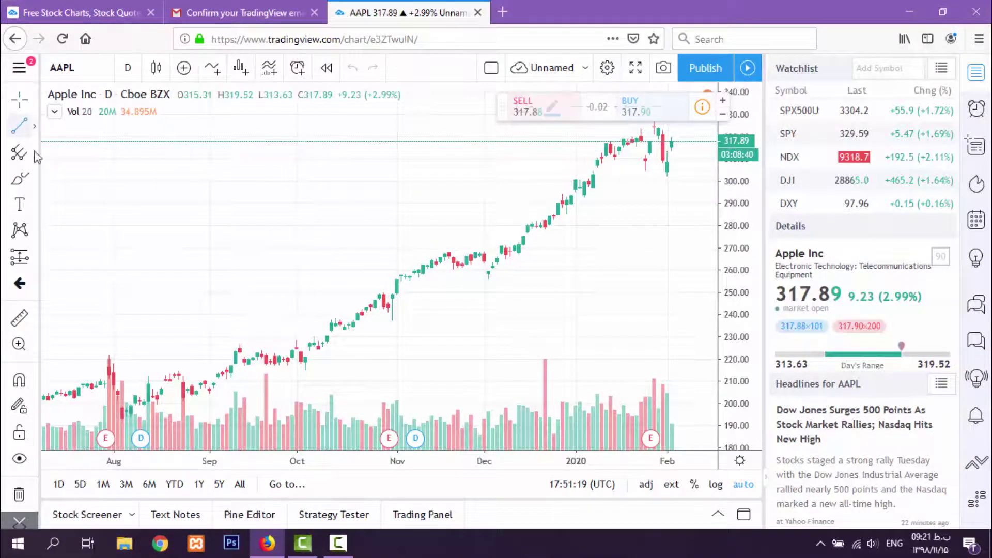
left_click(309, 372)
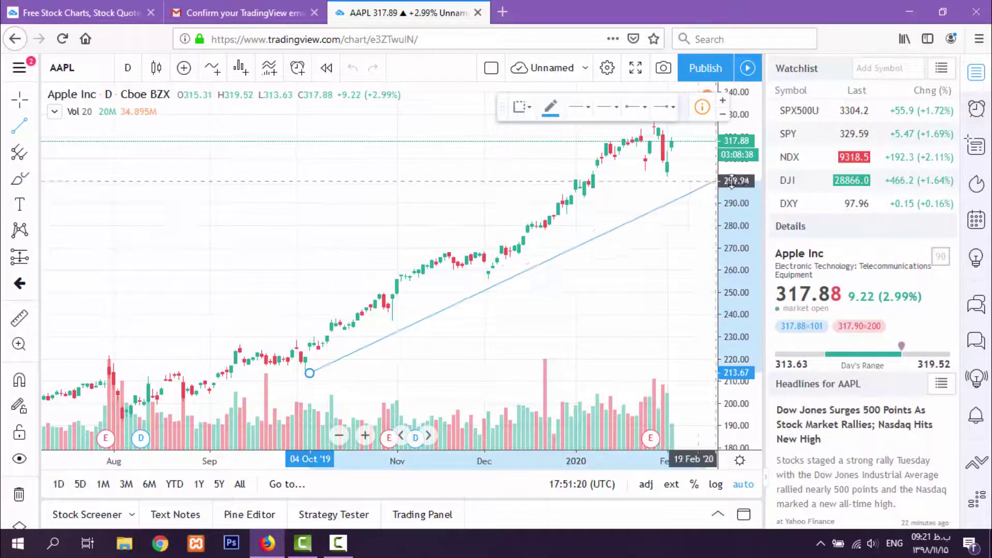
left_click(698, 160)
Draw a rectangle spanning September to October and place a text label below it
left_click(35, 182)
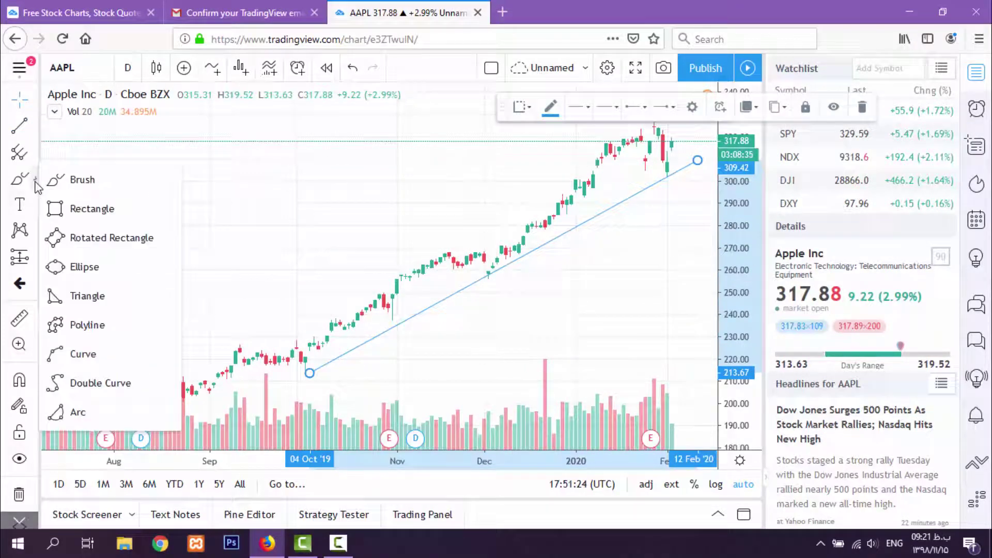
left_click(68, 213)
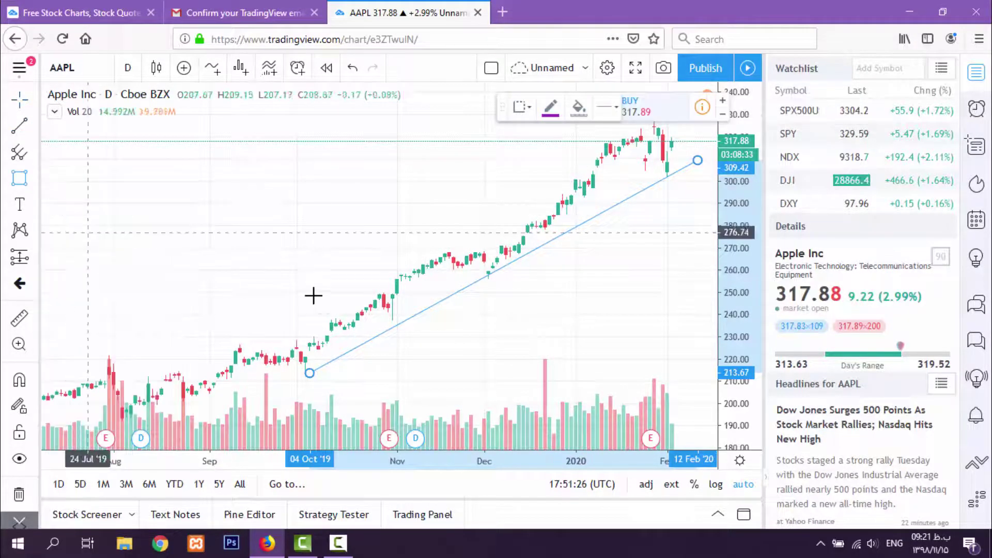
left_click(192, 160)
left_click(436, 258)
left_click(19, 205)
left_click(293, 298)
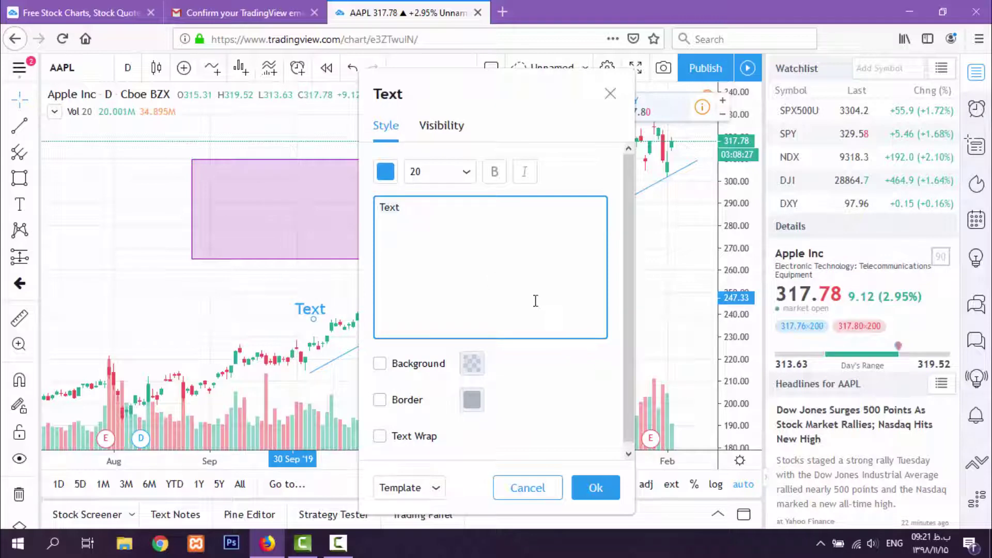
left_click(611, 93)
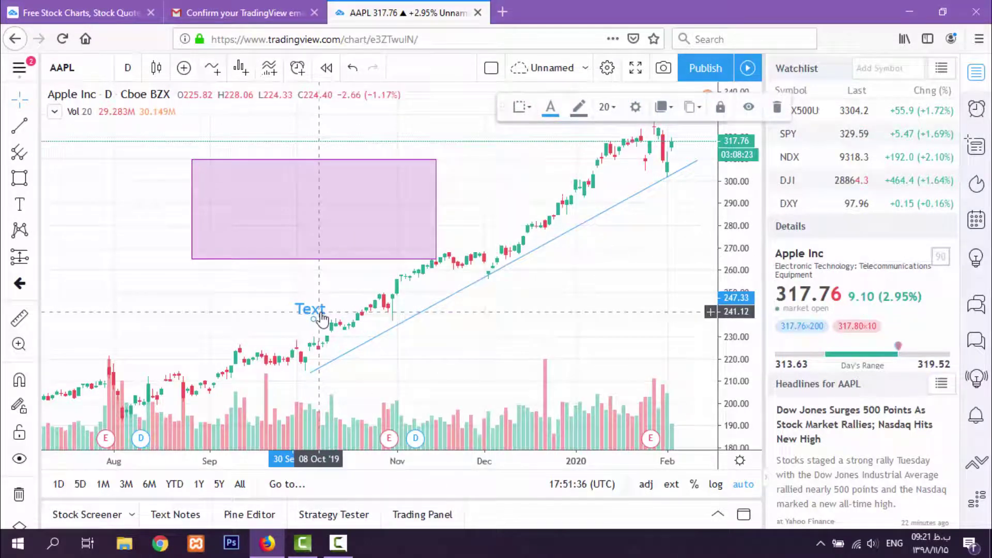
Delete the text label, the rectangle and the blue trend line from the chart
key("Delete")
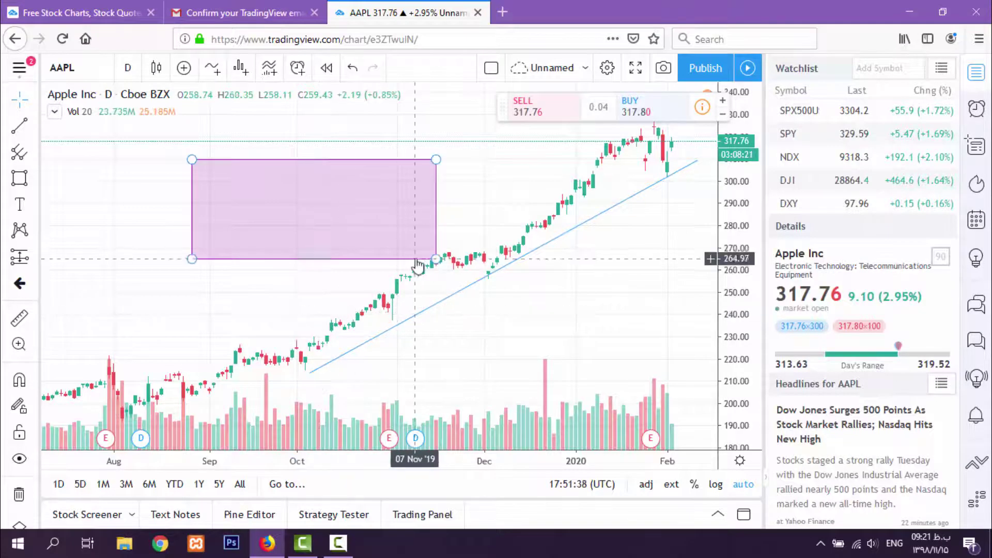
left_click(416, 260)
key("Delete")
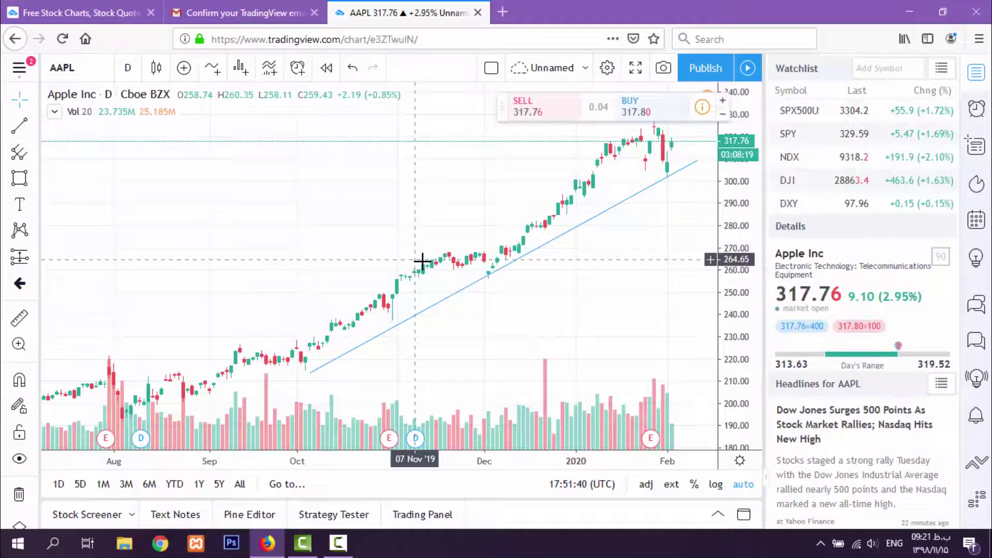
left_click(477, 285)
key("Delete")
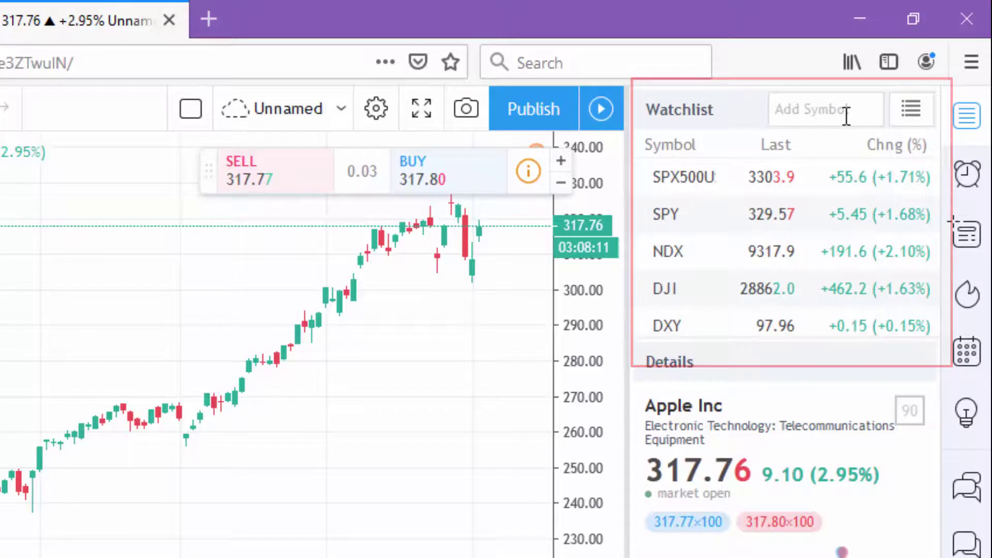
Remove every index symbol from the watchlist, including SPX500U and UKX, until it is empty
left_click(920, 178)
left_click(920, 178)
left_click(920, 178)
left_click(920, 178)
left_click(920, 178)
left_click(921, 178)
left_click(920, 179)
left_click(920, 179)
left_click(920, 178)
left_click(920, 178)
left_click(921, 178)
left_click(920, 178)
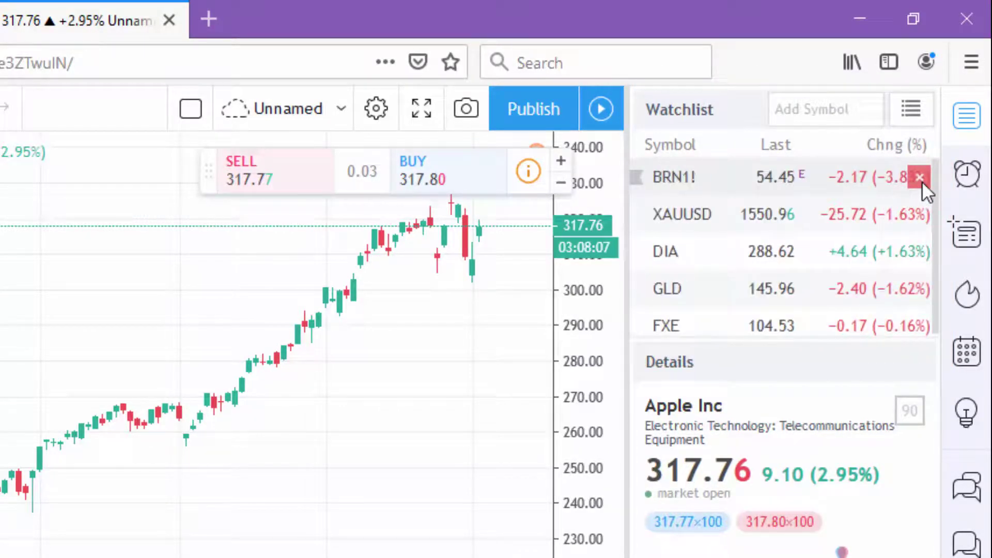
left_click(920, 179)
left_click(920, 179)
left_click(920, 178)
left_click(921, 178)
left_click(798, 108)
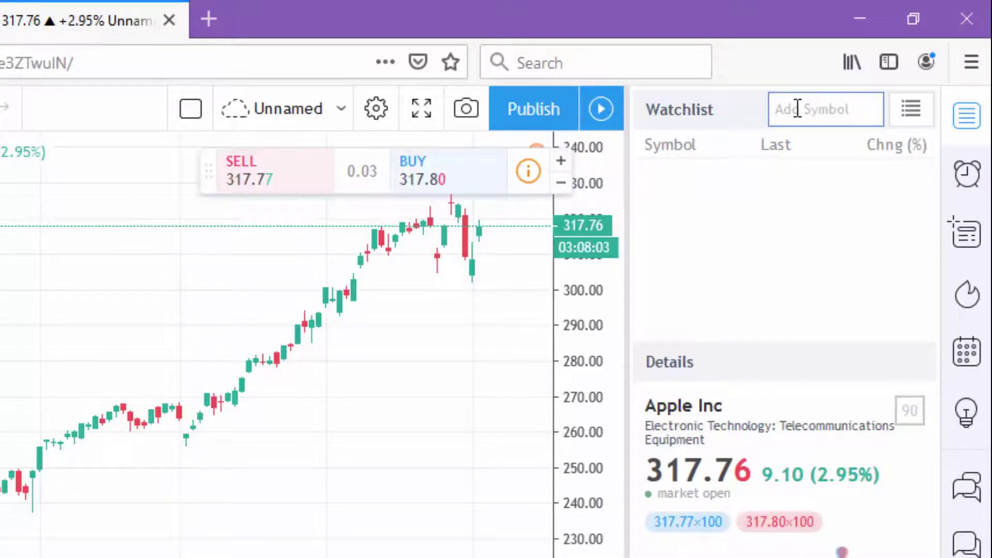
Add EURUSD and USDCHF to the emptied watchlist
type("EUR")
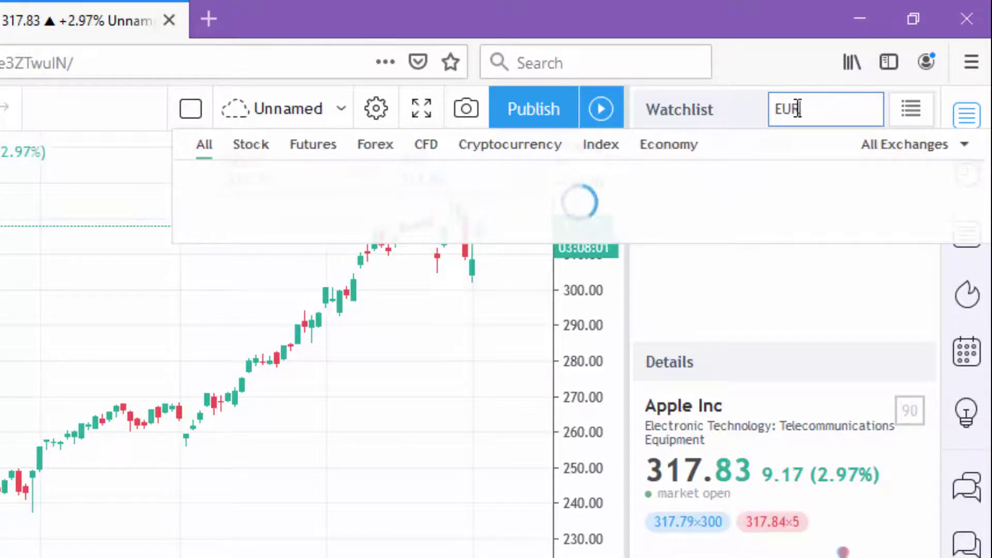
type("USD")
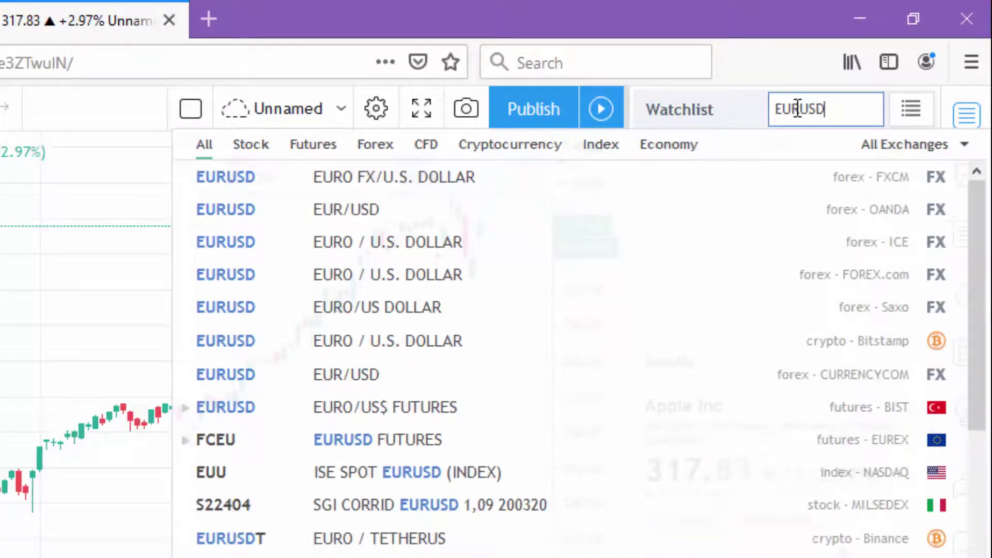
key("Return")
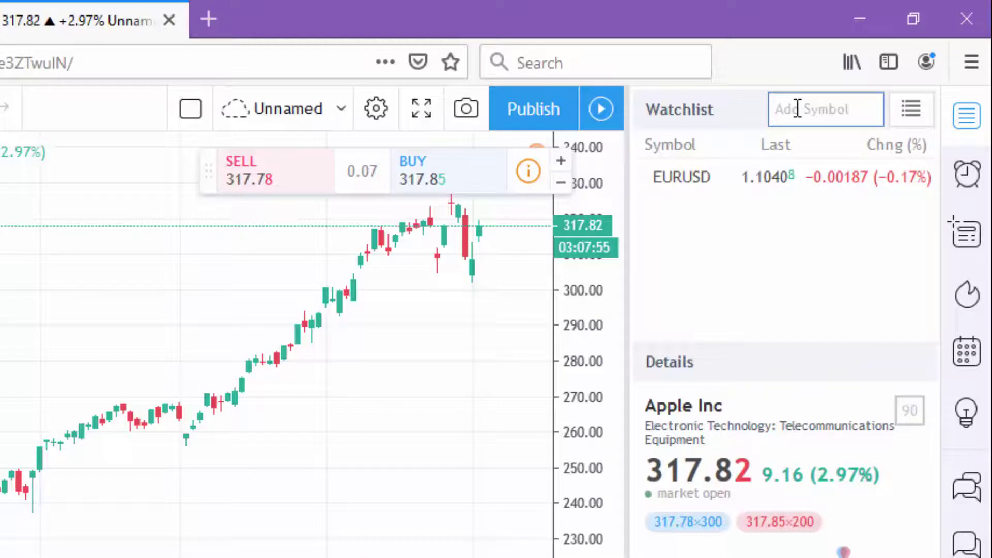
type("U")
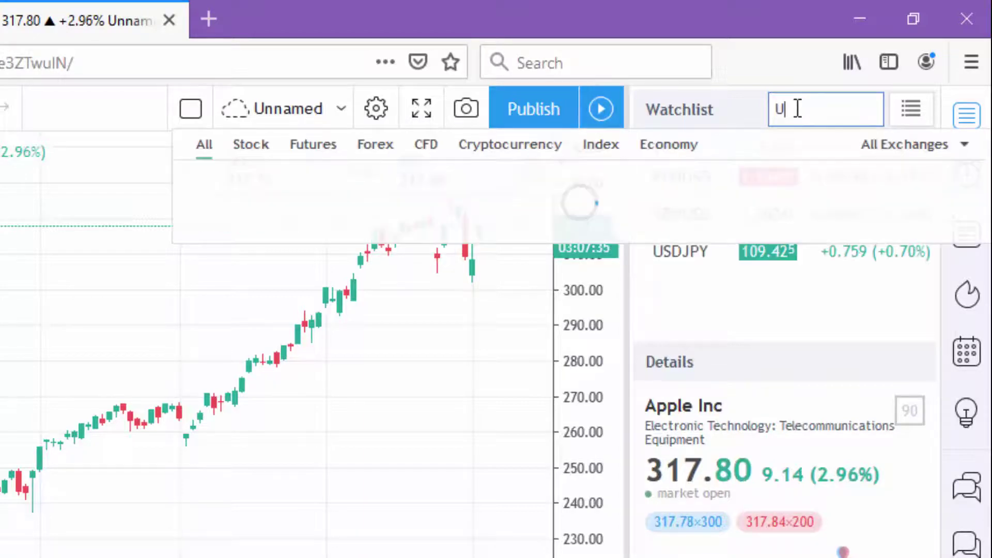
type("SDCHF")
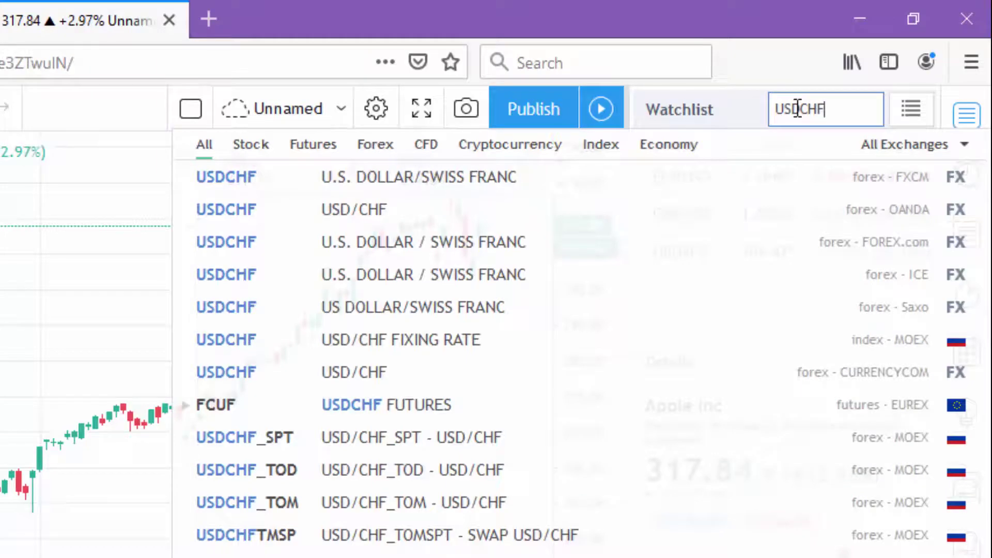
key("Return")
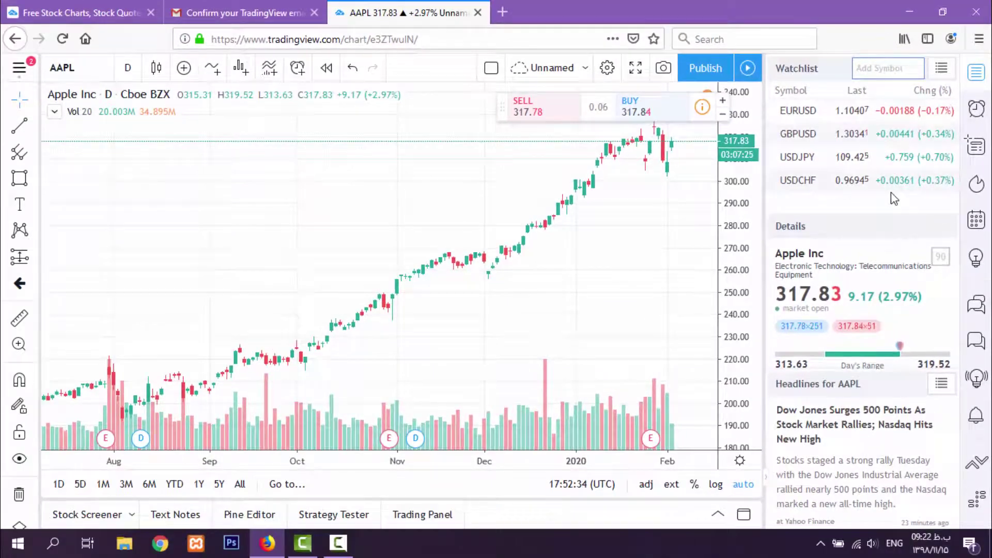
scroll(869, 436, "down", 1)
Show the EURUSD chart from the watchlist and set a red flag on the EURUSD row
scroll(886, 351, "up", 1)
left_click(836, 115)
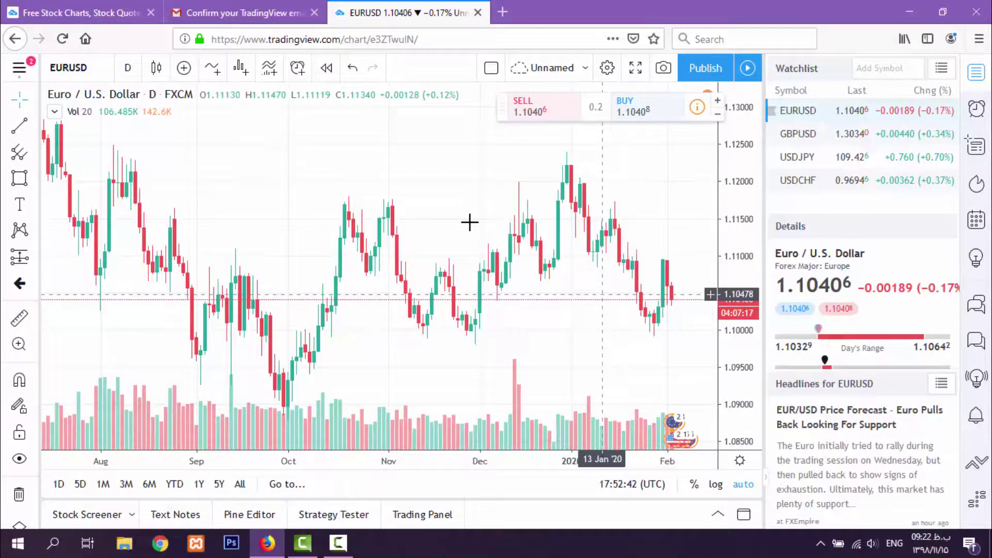
left_click(772, 111)
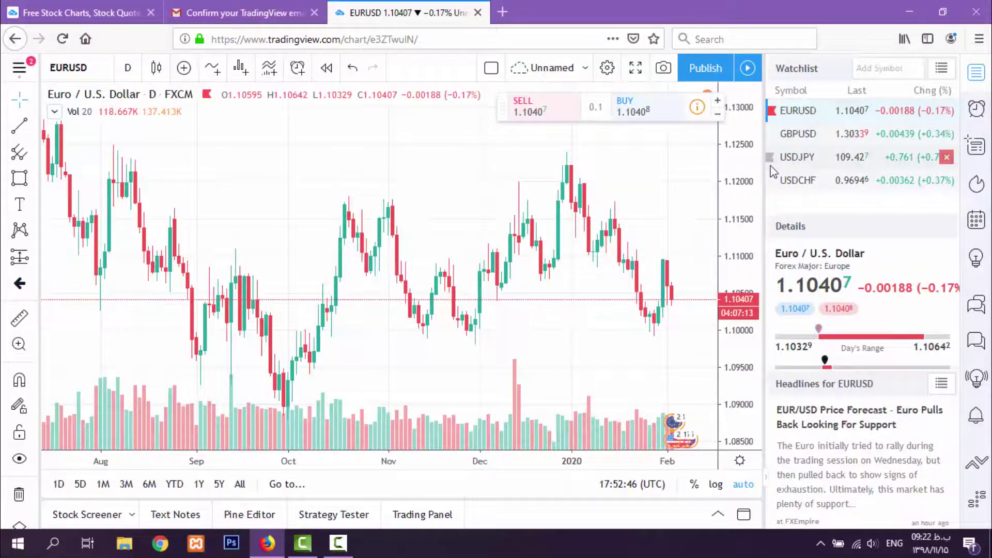
left_click(773, 112)
left_click(773, 112)
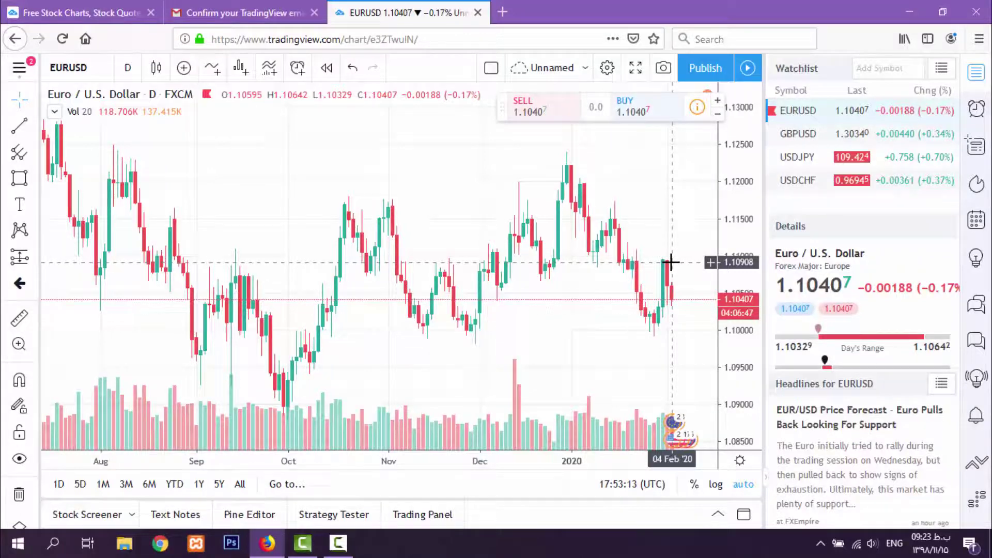
Draw a trend line from the 30 Sep '19 low past the latest EURUSD candles, then pan and zoom out
left_click(18, 127)
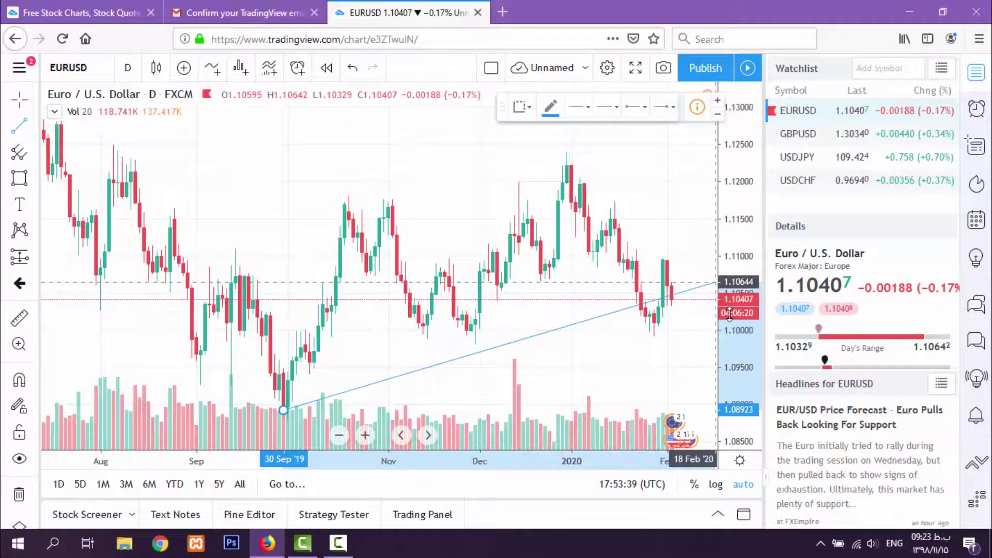
left_click(659, 342)
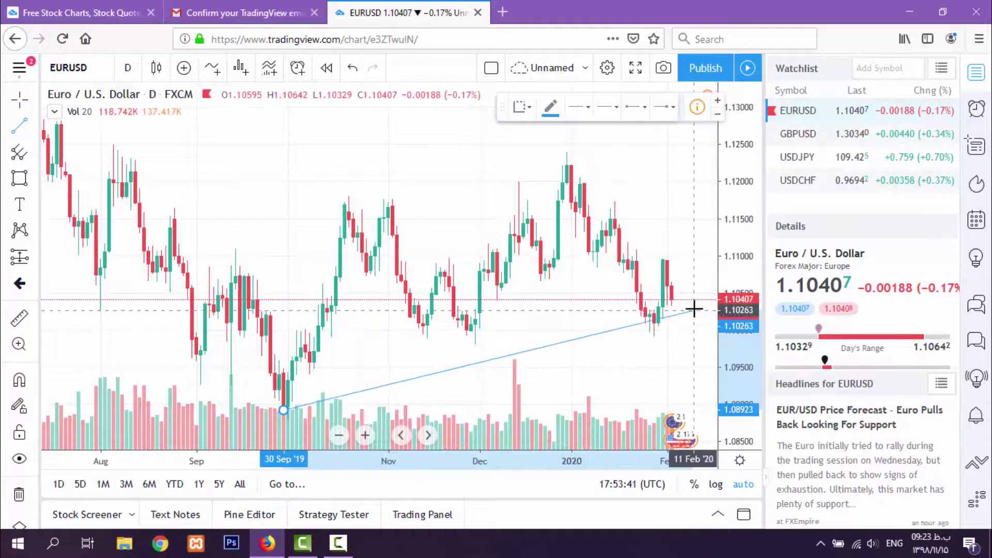
left_click_drag(611, 331, 481, 276)
scroll(598, 266, "down", 5)
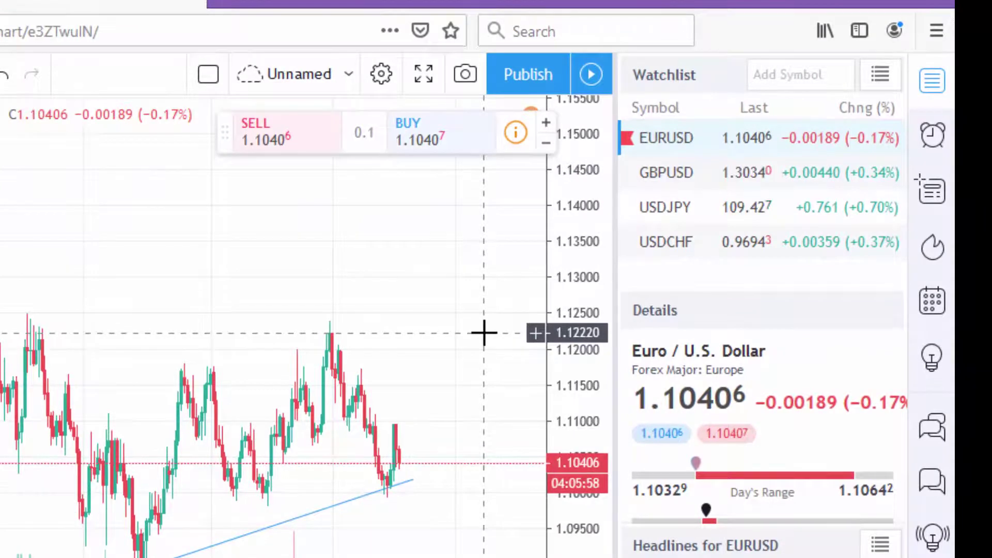
Start publishing a new idea, begin entering a phone number for verification, then close the prompt
left_click(933, 357)
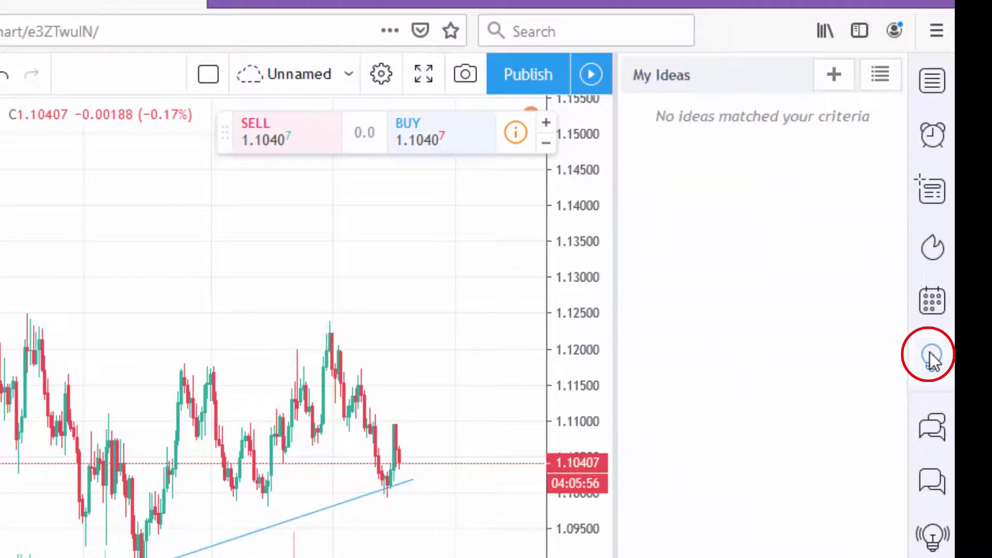
left_click(827, 76)
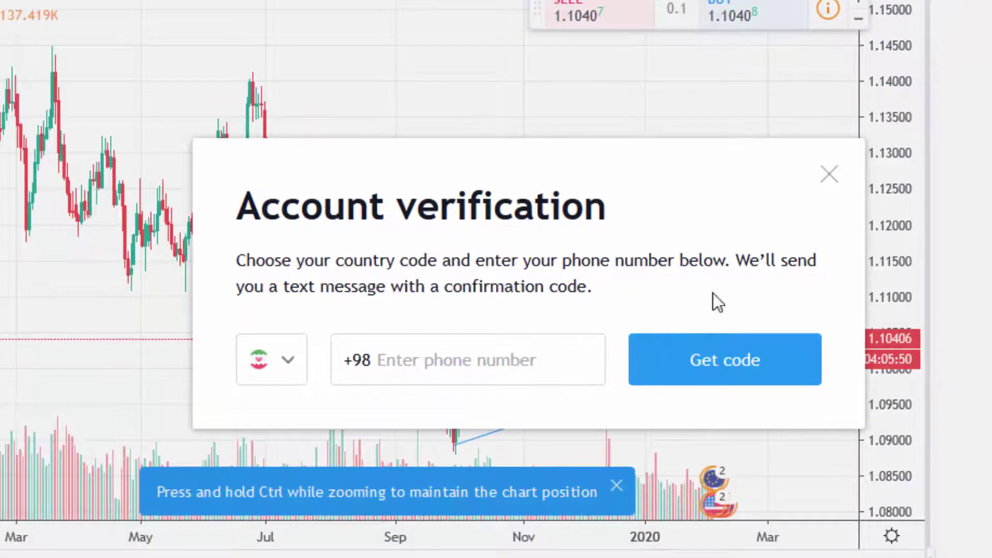
left_click(534, 372)
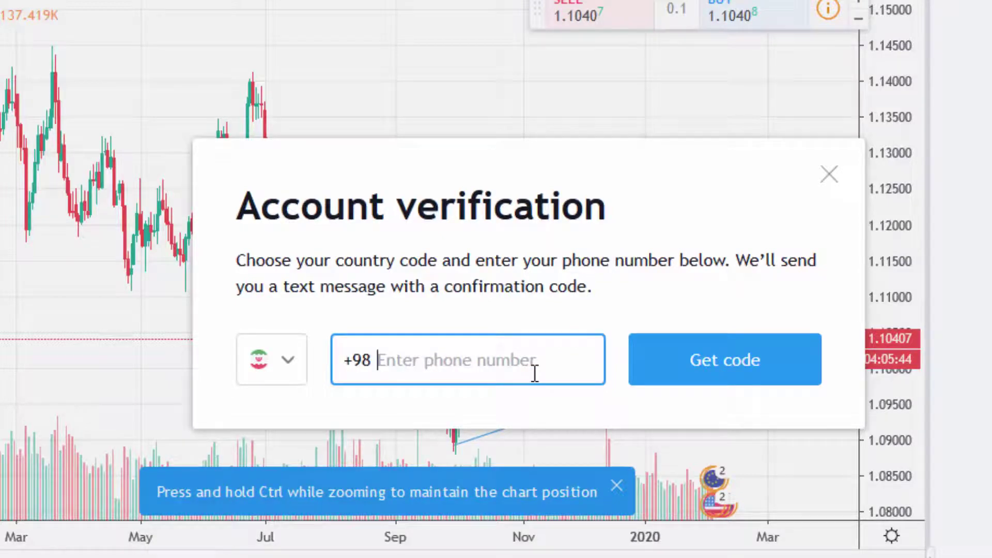
type("914")
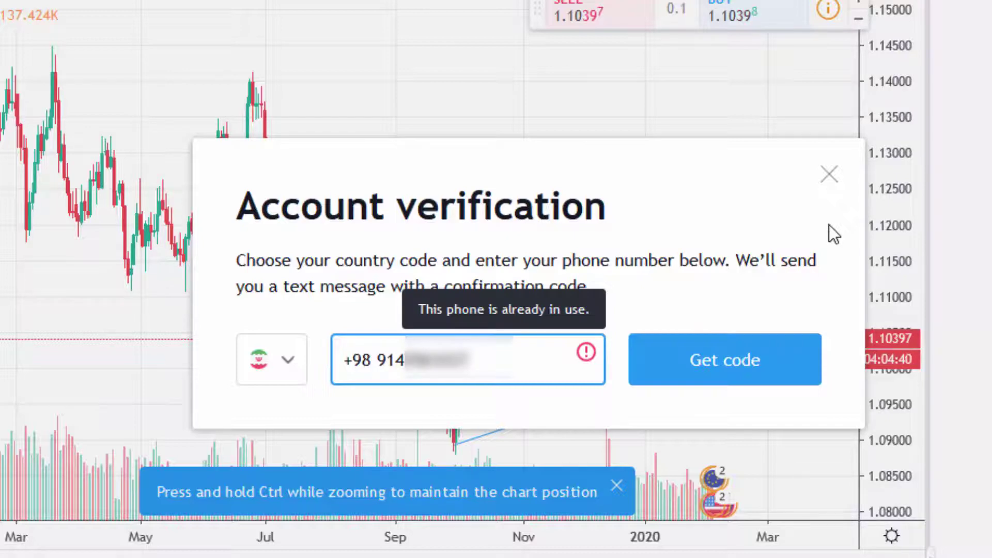
left_click(829, 175)
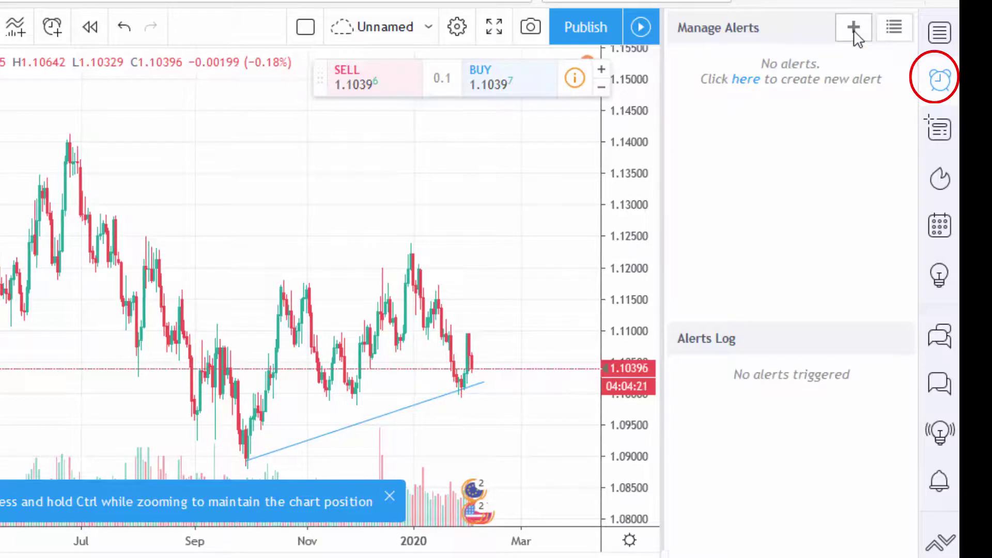
left_click(854, 30)
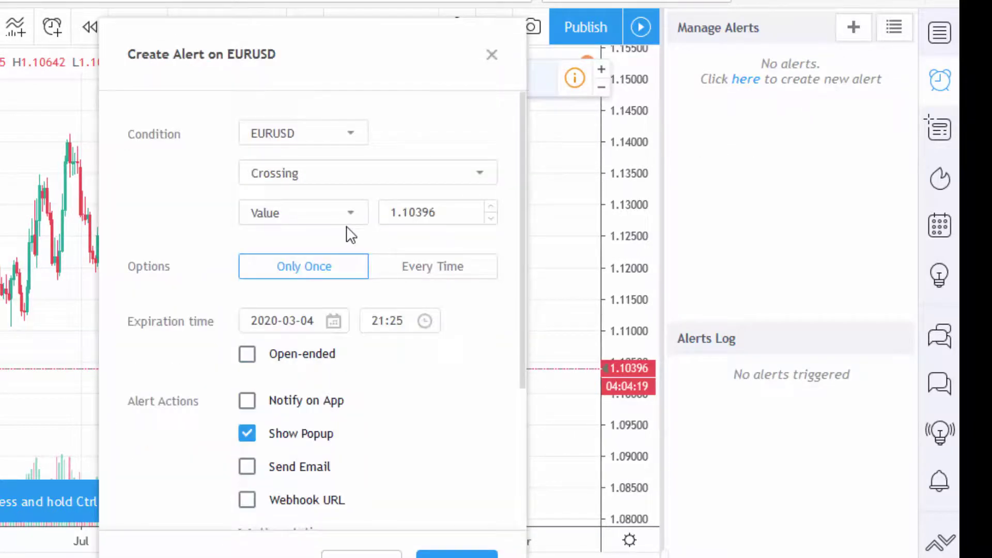
left_click(394, 172)
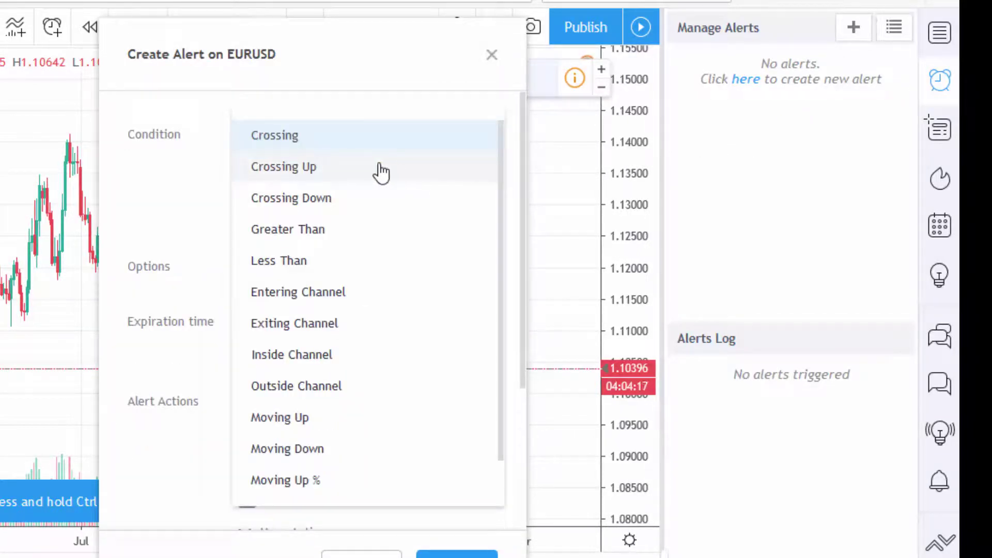
left_click(435, 176)
left_click(430, 221)
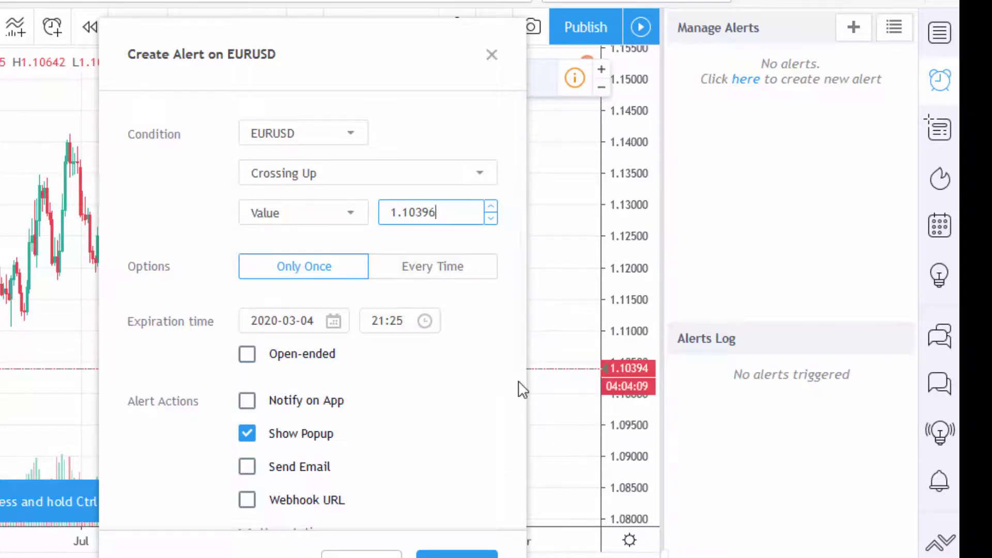
scroll(395, 351, "down", 1)
scroll(398, 351, "down", 3)
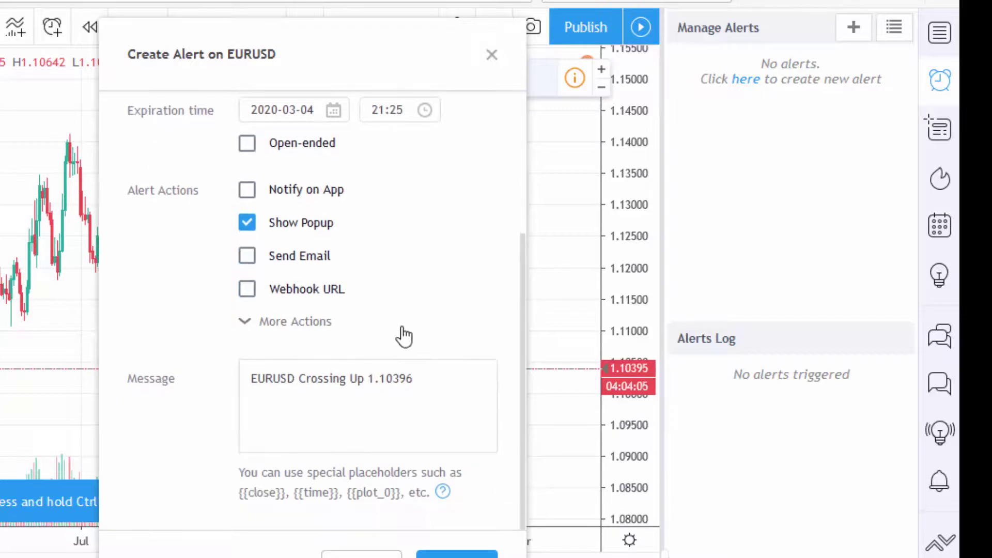
left_click(250, 257)
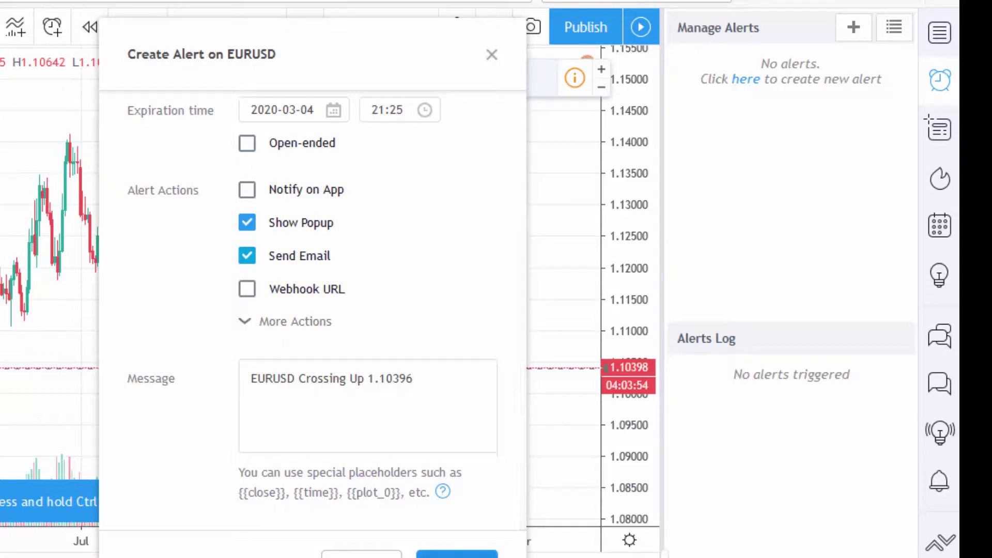
left_click(456, 555)
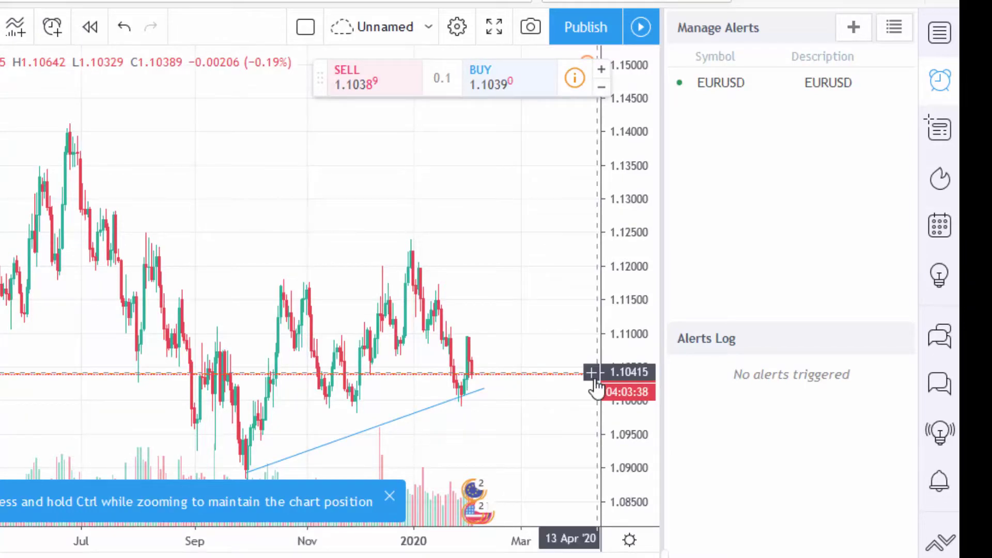
left_click(871, 82)
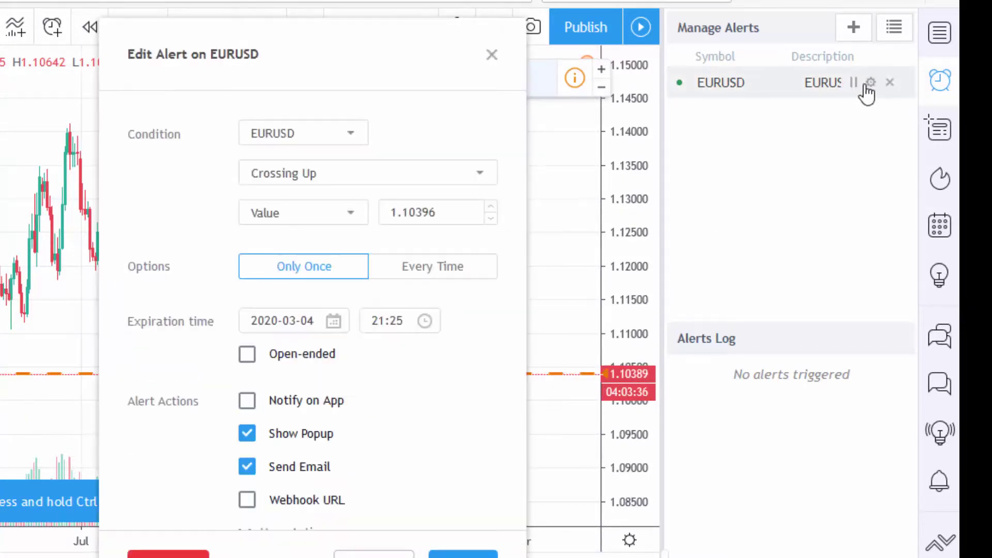
left_click(494, 55)
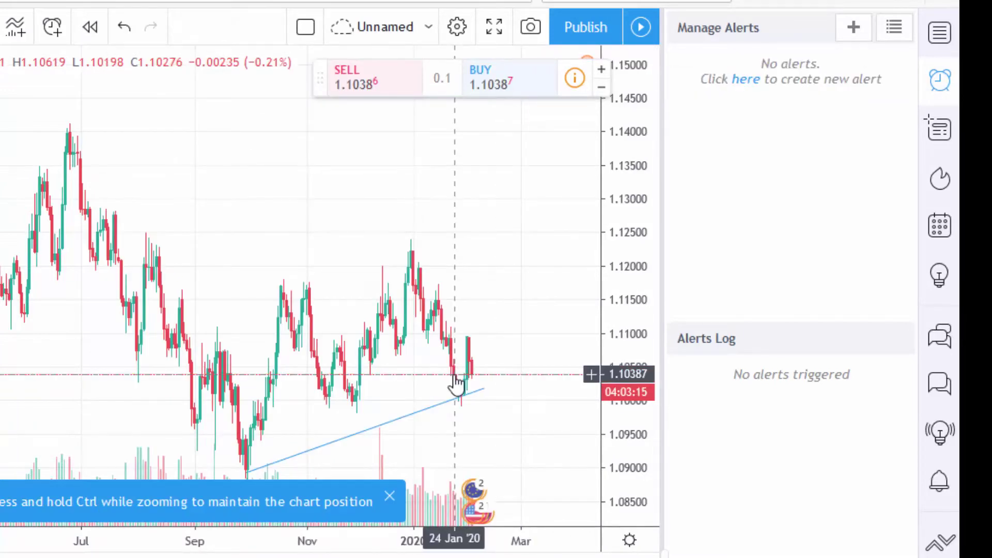